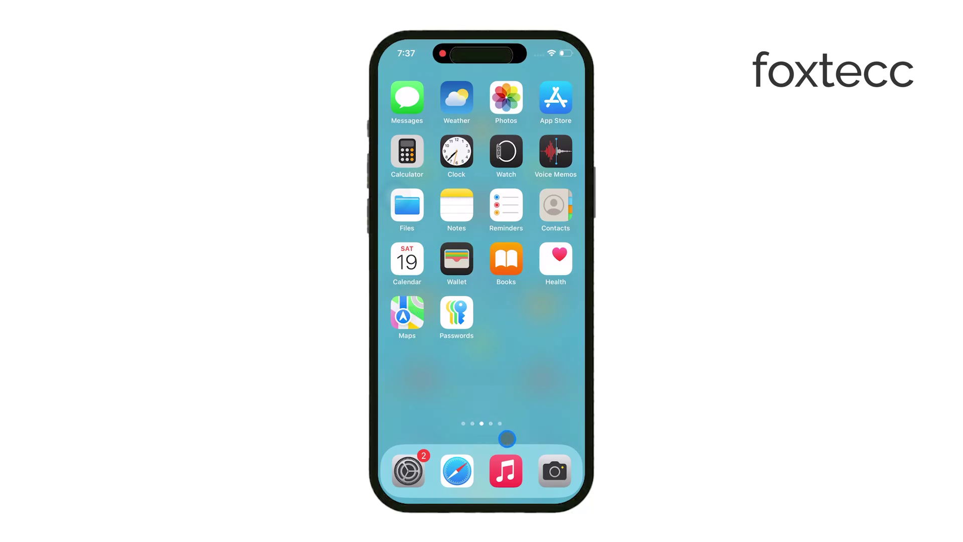
- Swipe to the home screen page with Drive and bring up Drive's quick-action menu
drag(408, 357, 503, 340)
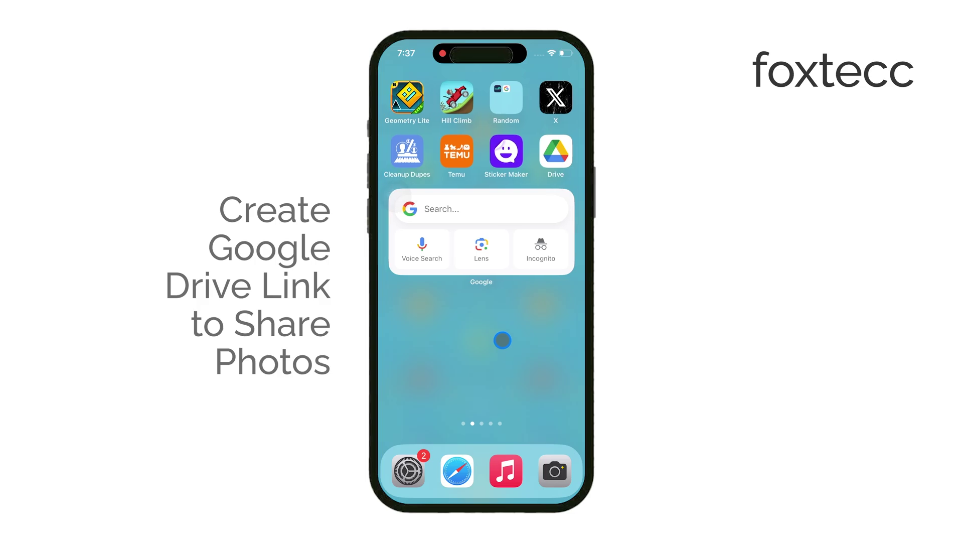
mouse_move(543, 167)
mouse_down()
mouse_move(538, 186)
mouse_move(547, 167)
mouse_up()
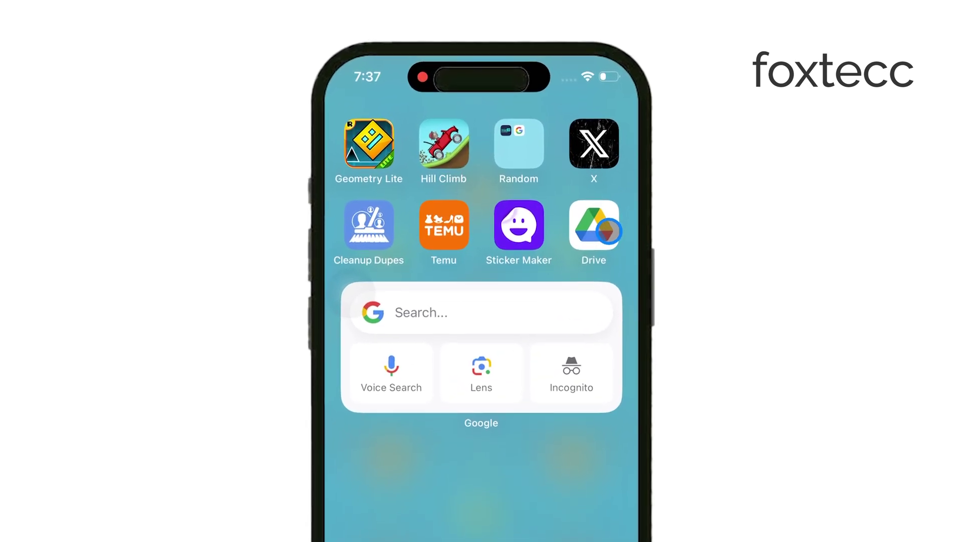
- Launch Google Drive and start a new upload from Photos and Videos
click(584, 245)
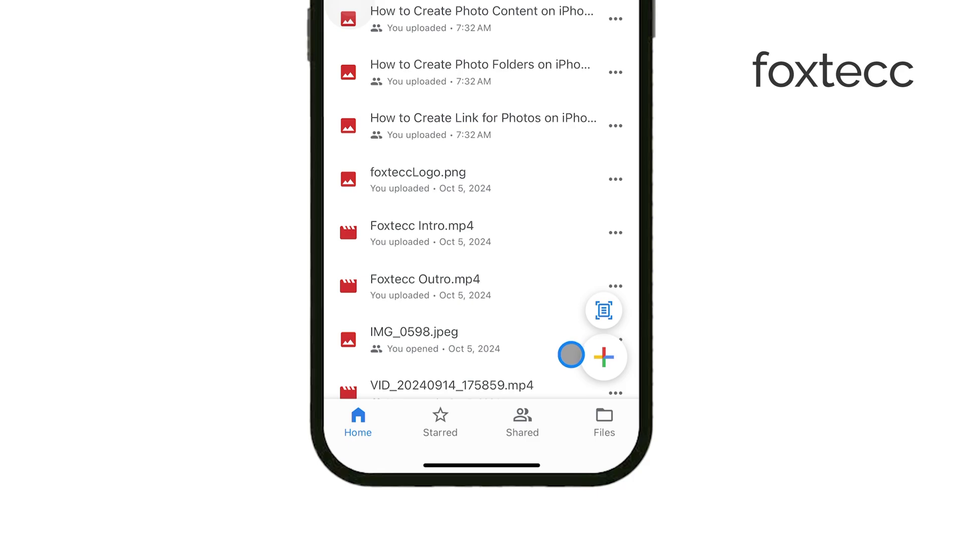
click(605, 358)
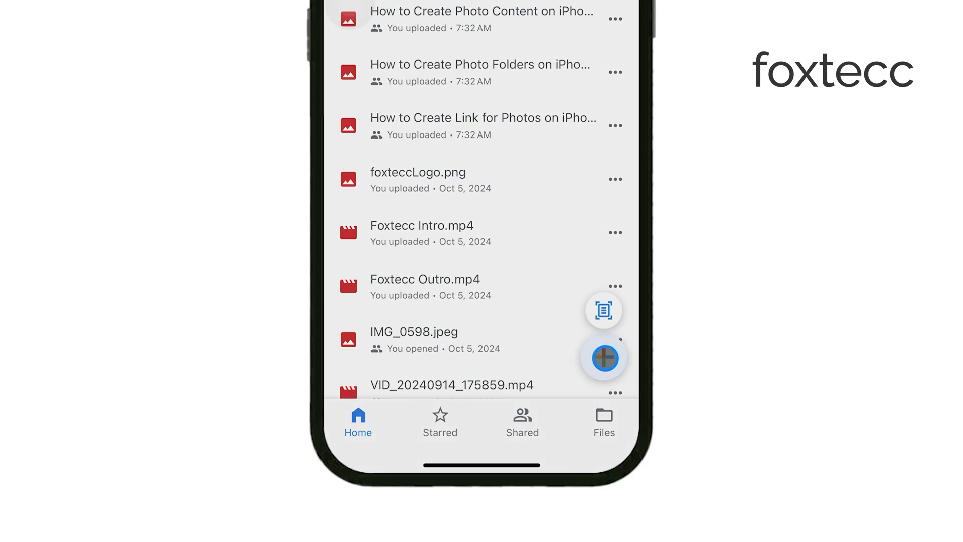
click(417, 142)
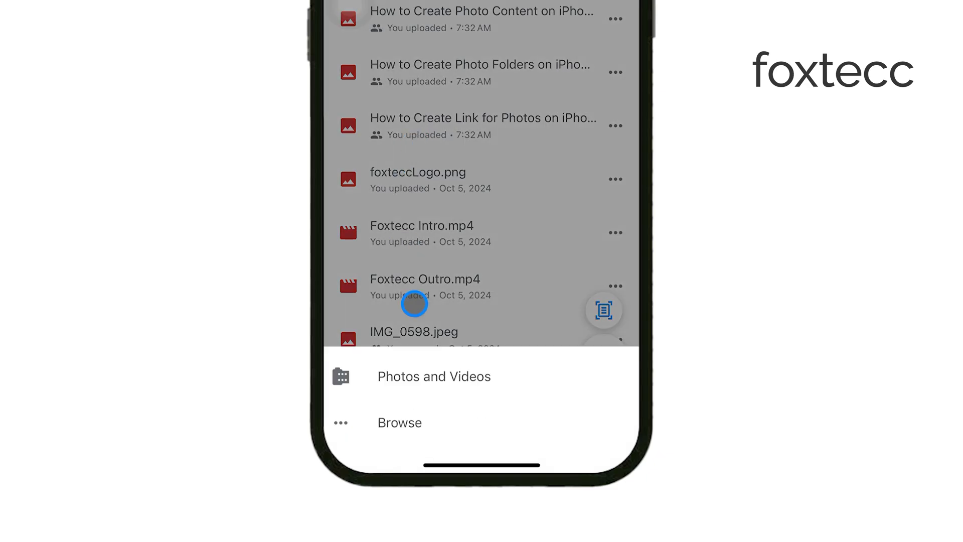
click(437, 376)
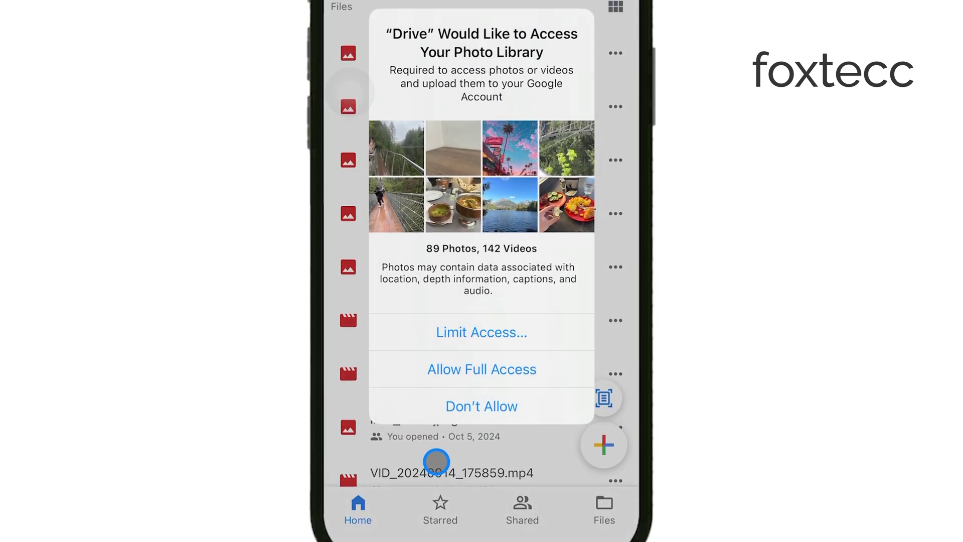
- Allow photo library access and upload the second photo from Recents
click(482, 369)
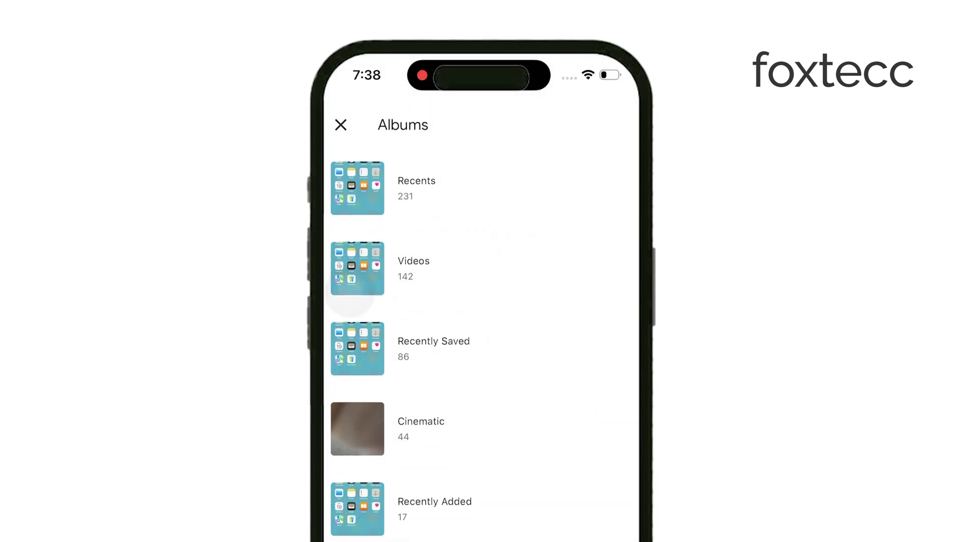
click(454, 183)
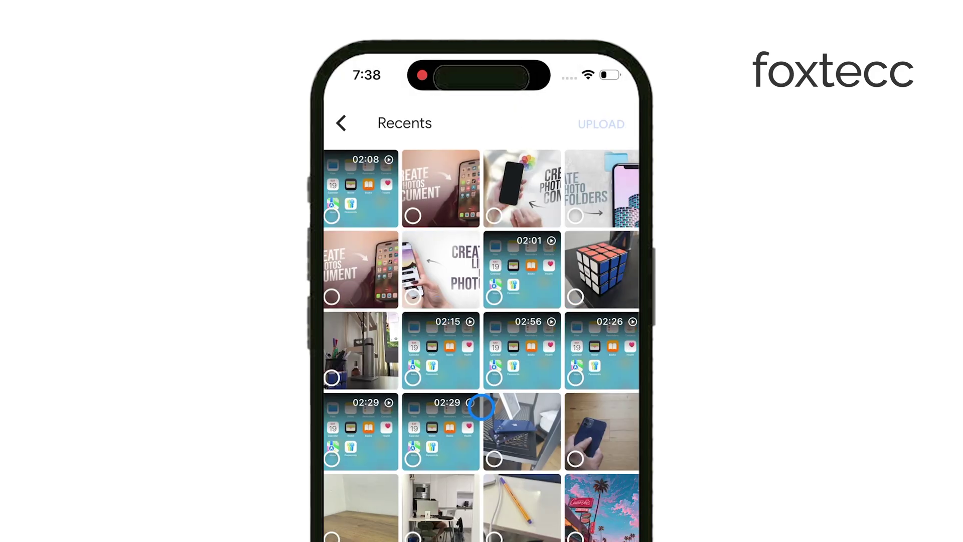
click(431, 175)
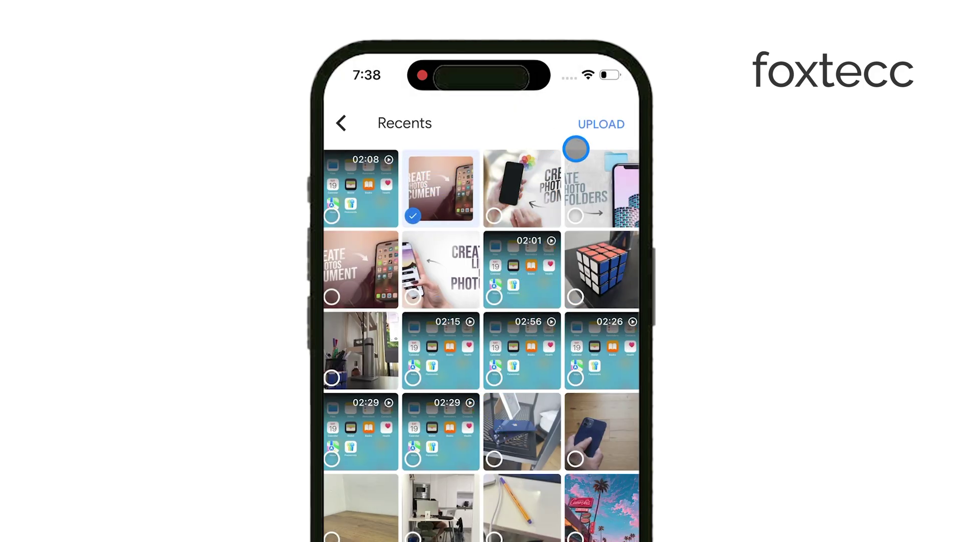
click(587, 124)
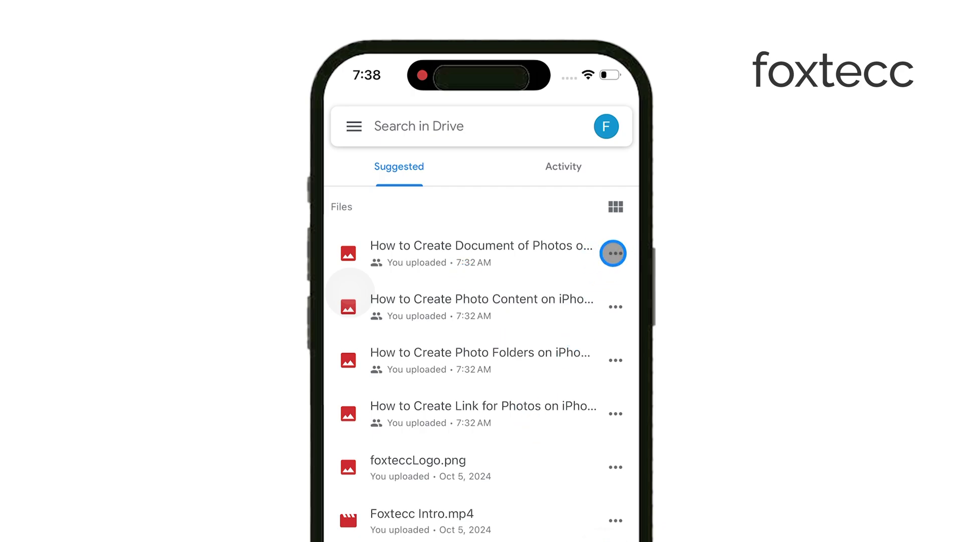
click(613, 253)
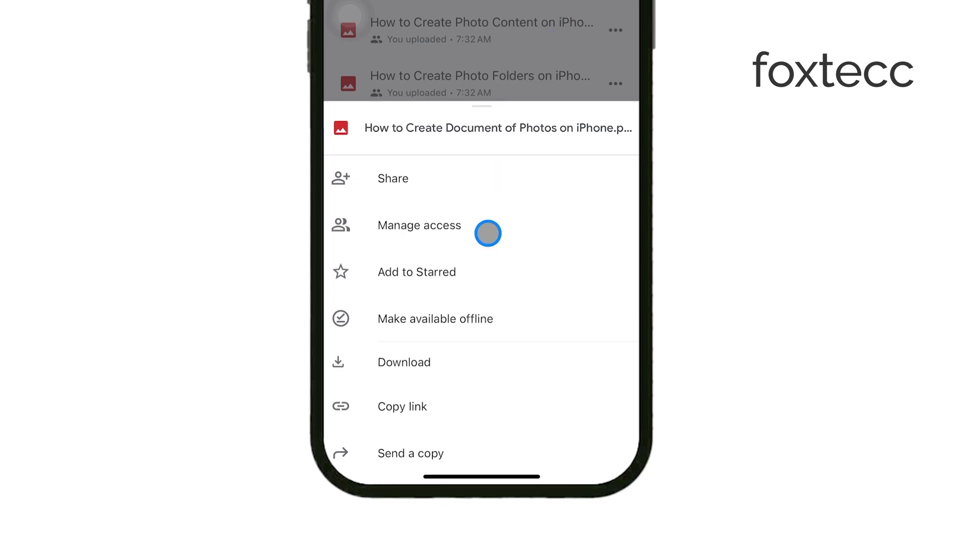
click(382, 177)
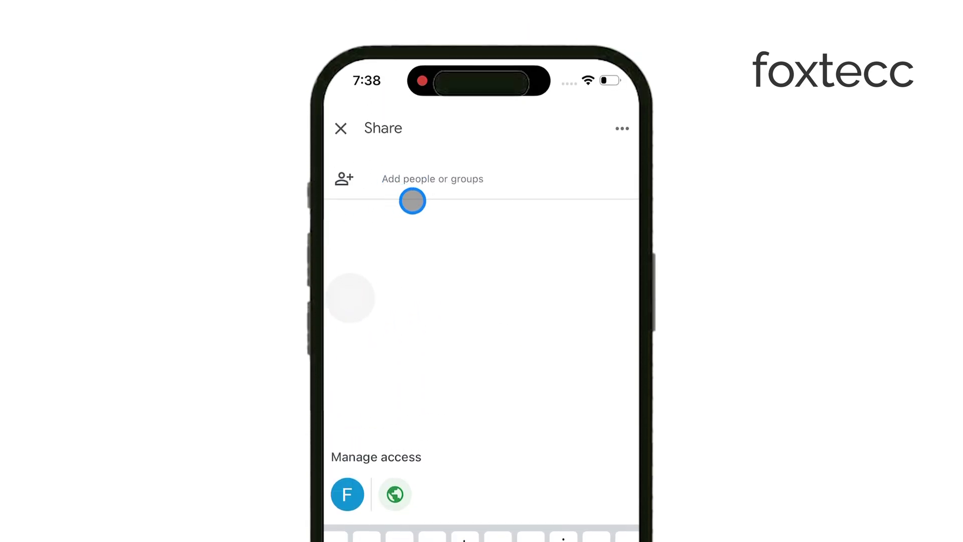
text(lik)
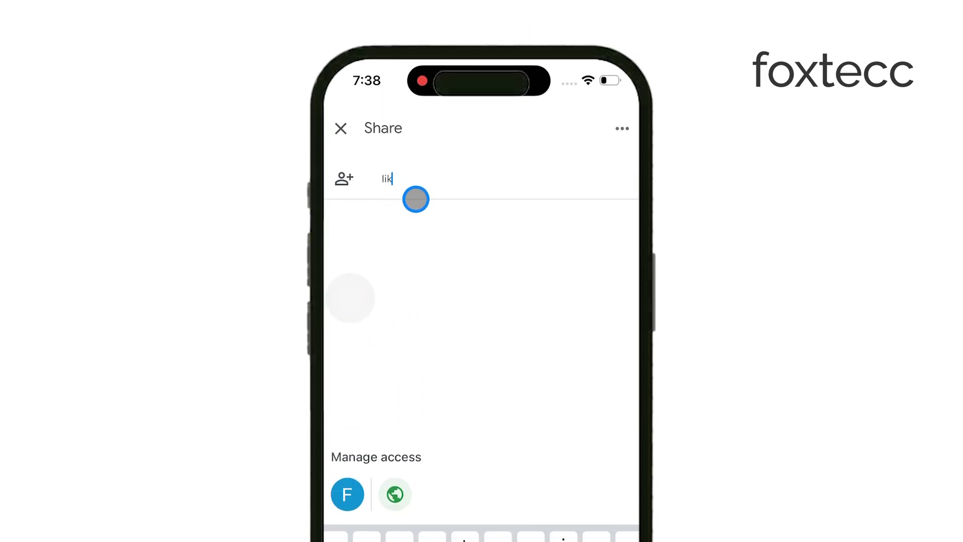
text(luka)
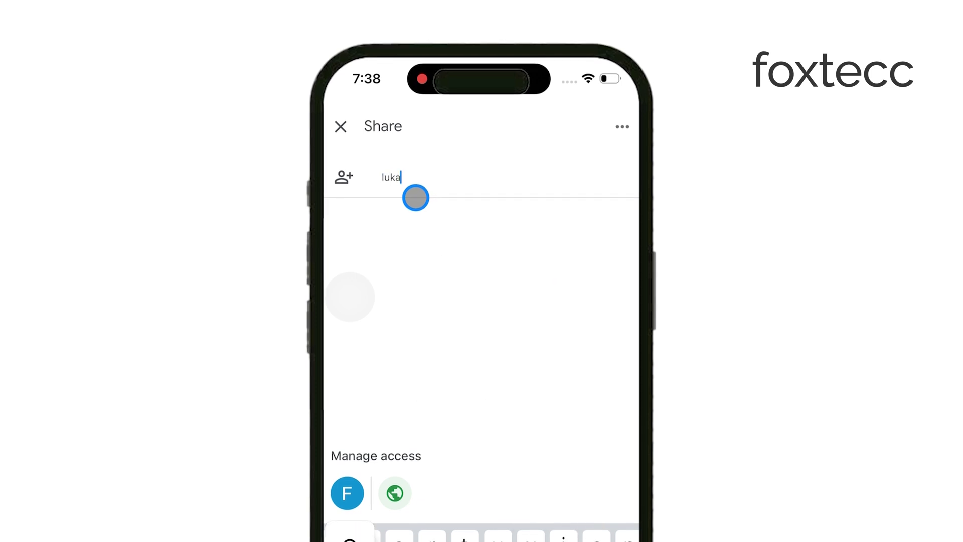
text(ssimkank)
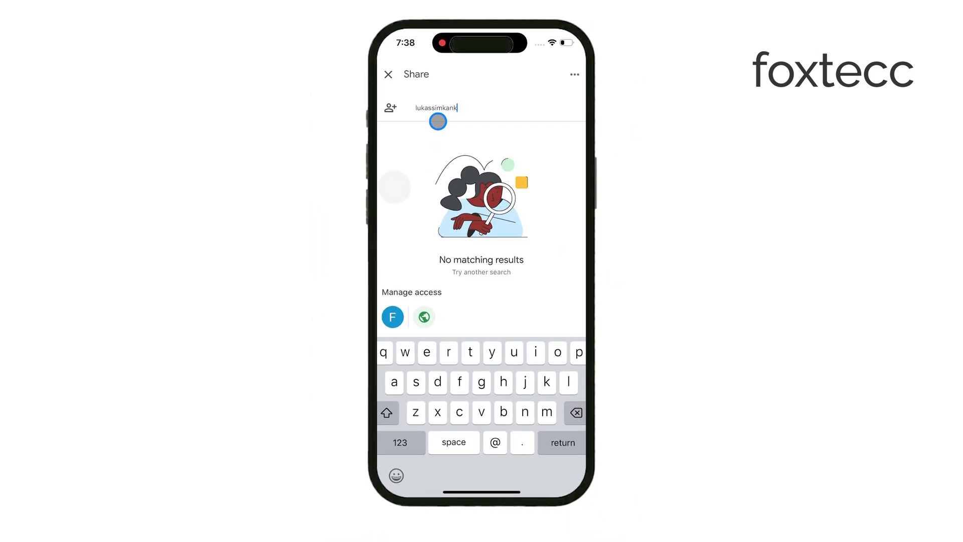
key(BackSpace)
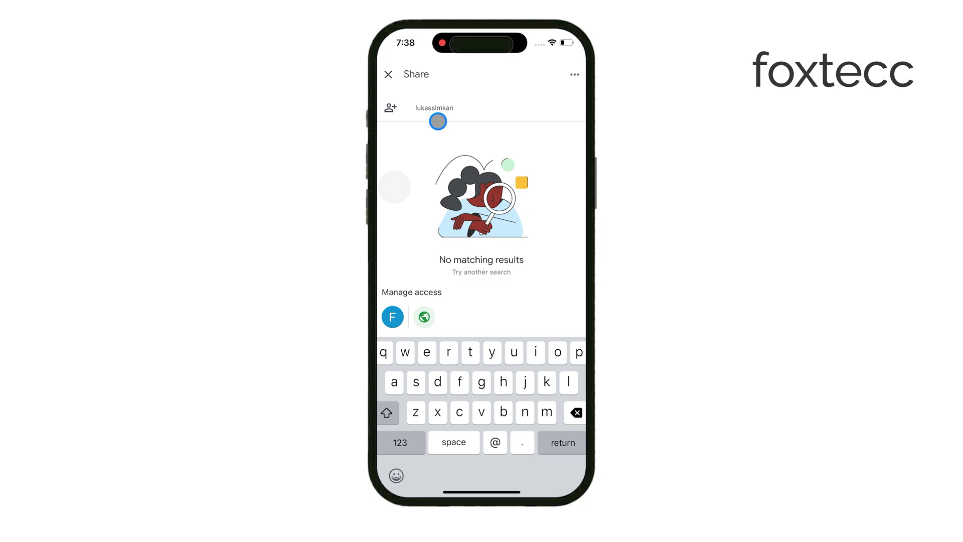
key(BackSpace)
key(BackSpace)
key(BackSpace)
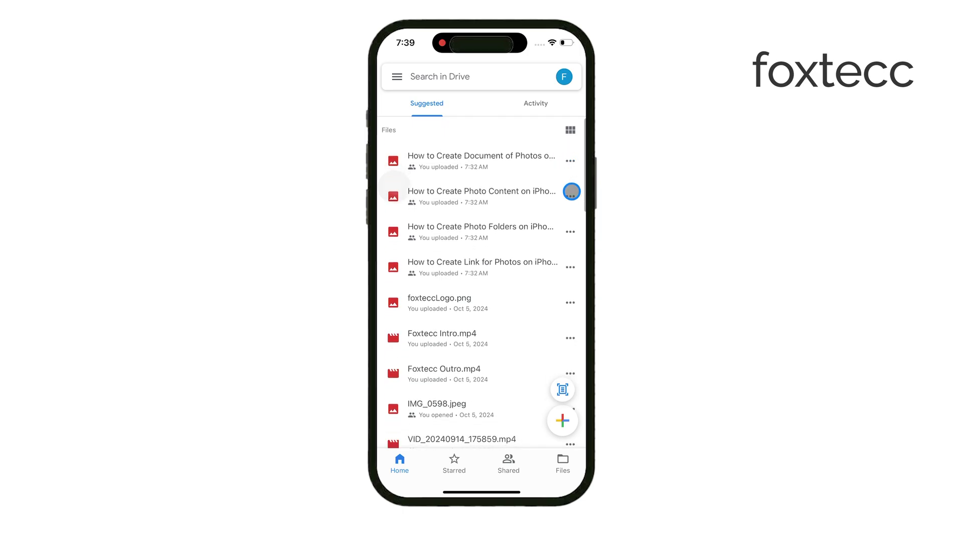
- Set the Photo Content image's link access to anyone with the link as Commenter
click(569, 197)
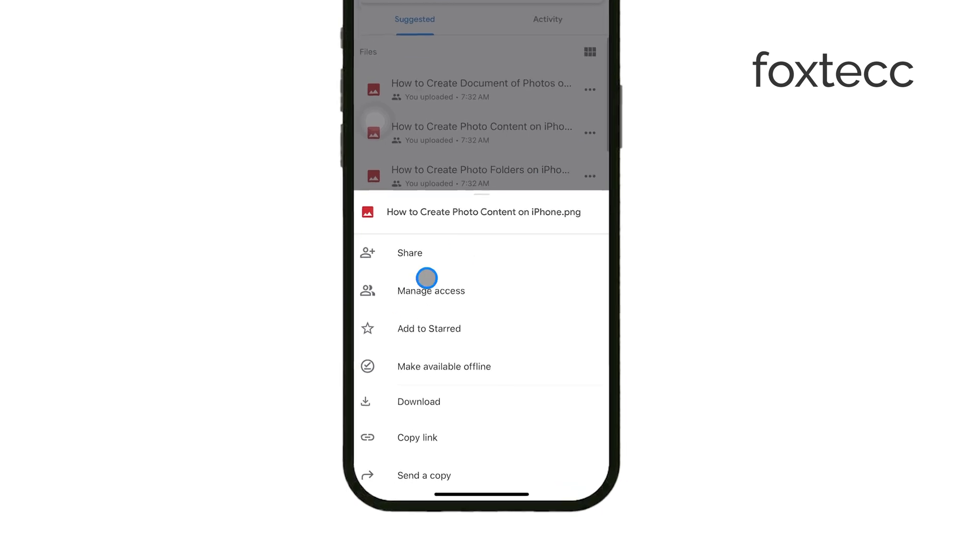
click(391, 263)
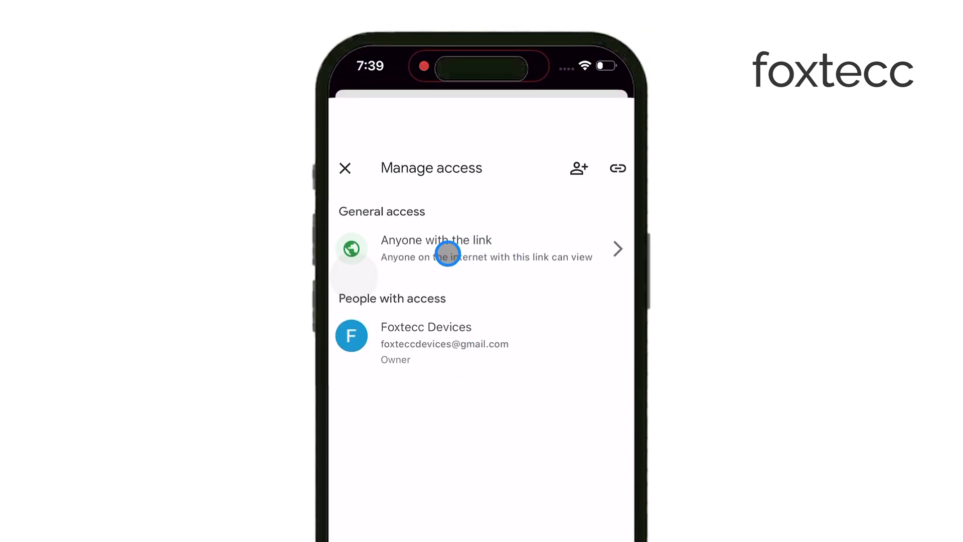
click(595, 242)
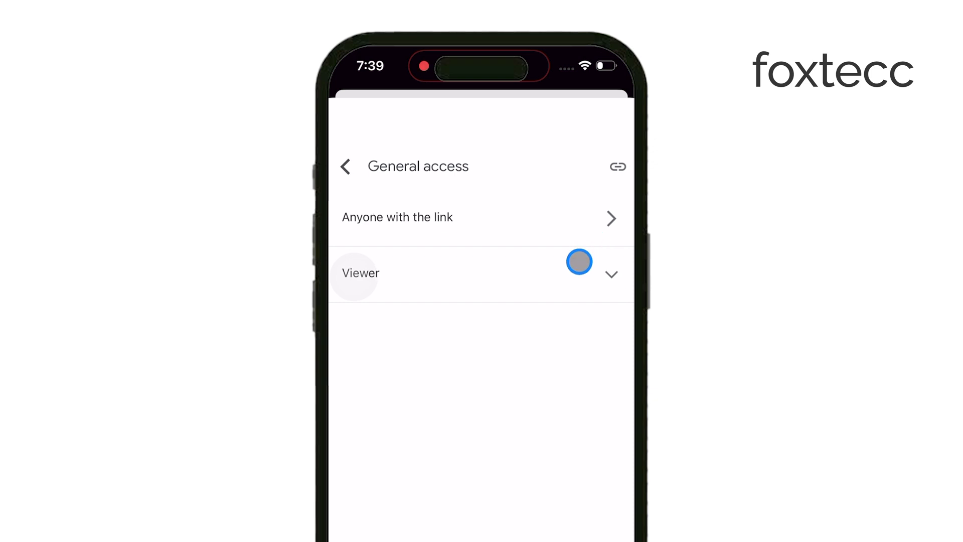
click(607, 233)
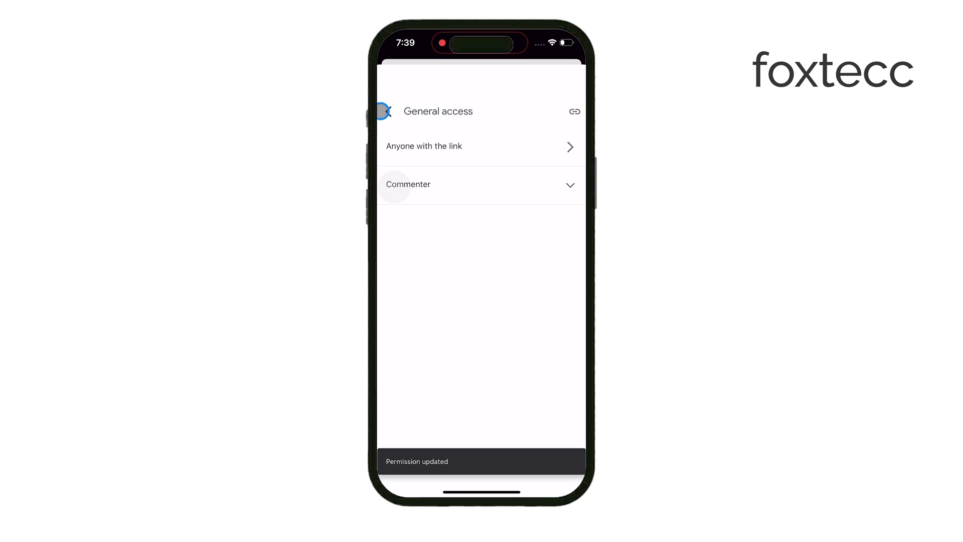
- Copy the photo's link and leave Drive for the home screen page with Messages
click(382, 110)
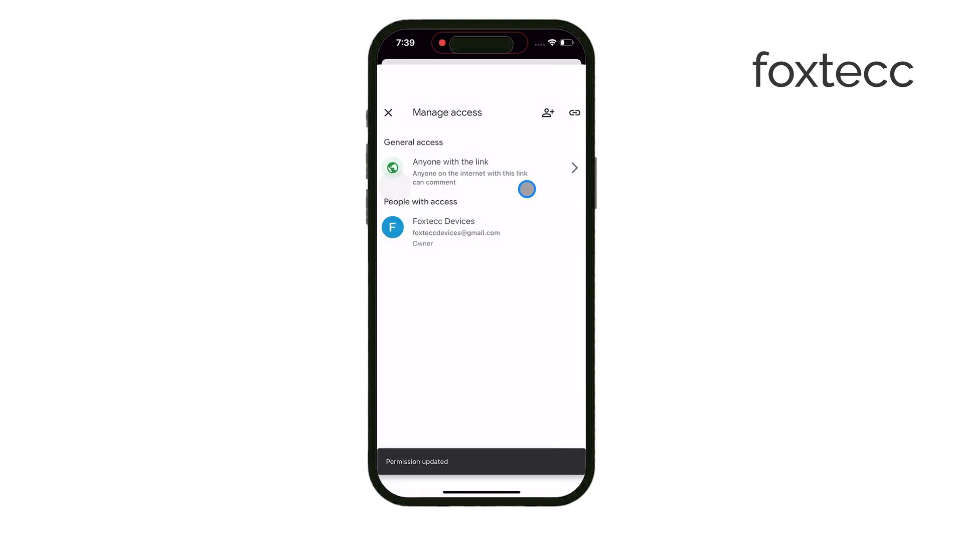
click(575, 112)
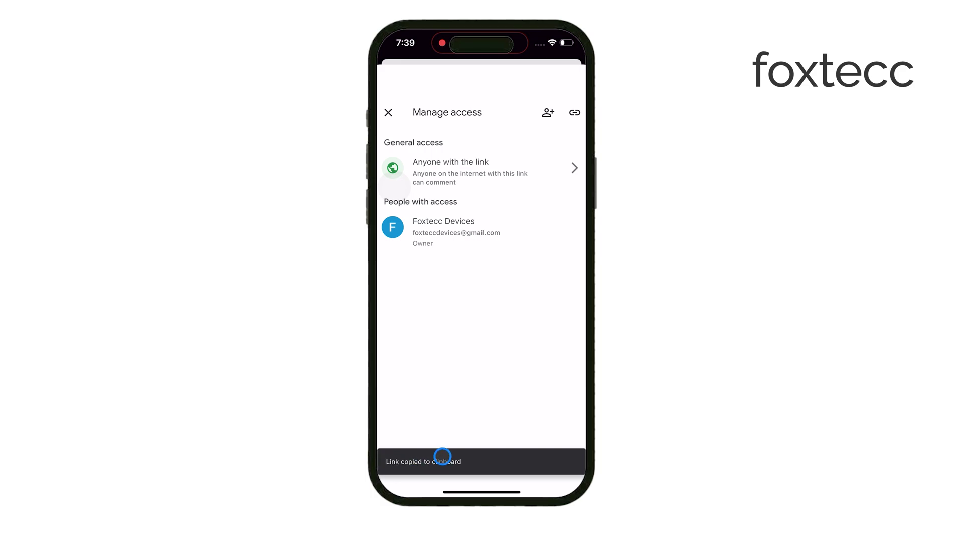
drag(481, 491, 481, 316)
drag(541, 226, 421, 226)
- Launch Messages with the photo's Commenter link already copied
click(407, 87)
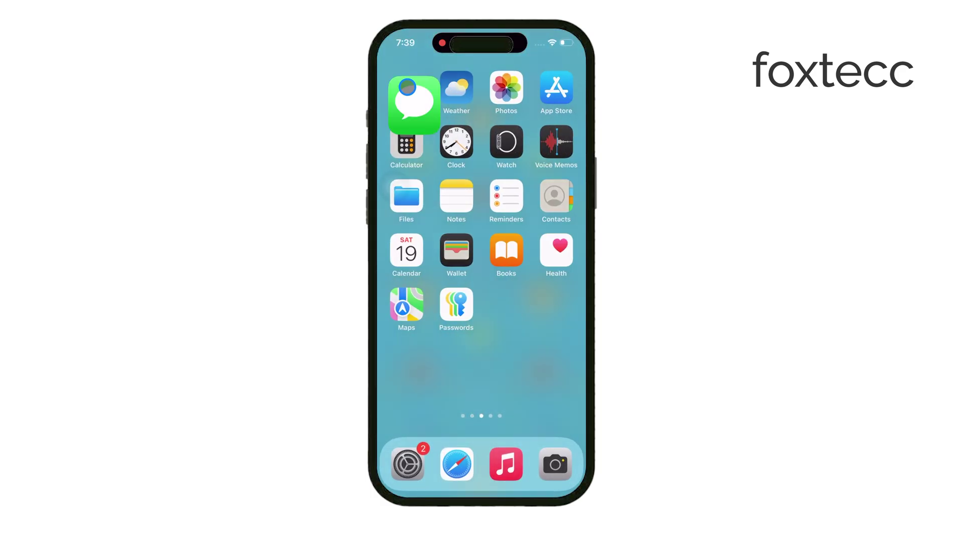